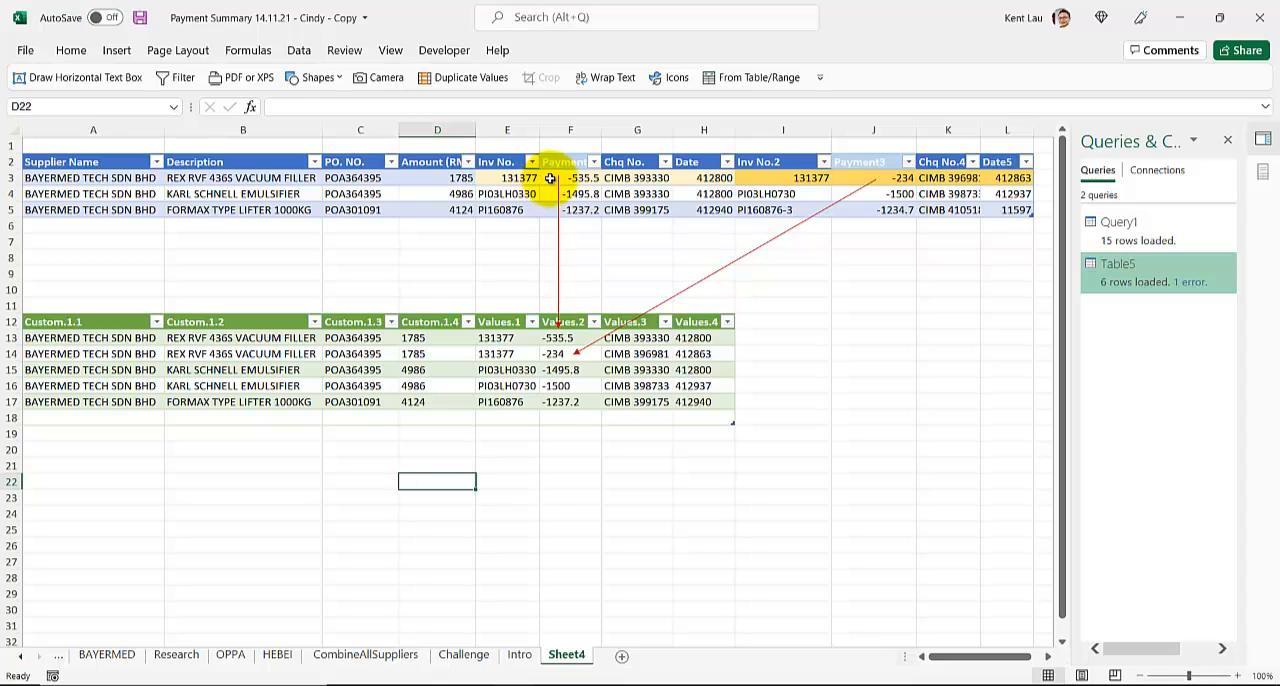
- Fill cells E13:H13 of the output table with the lightest gold to match the first payment set in E3:H3
click(543, 180)
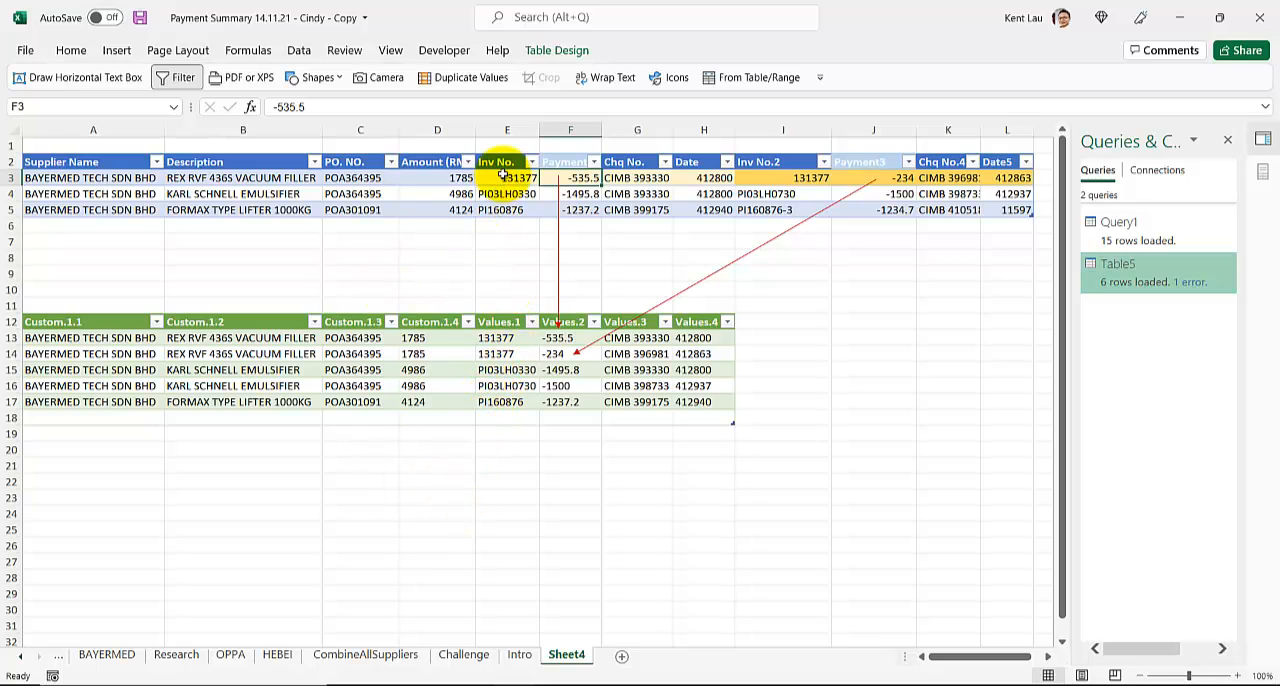
drag(506, 176, 709, 177)
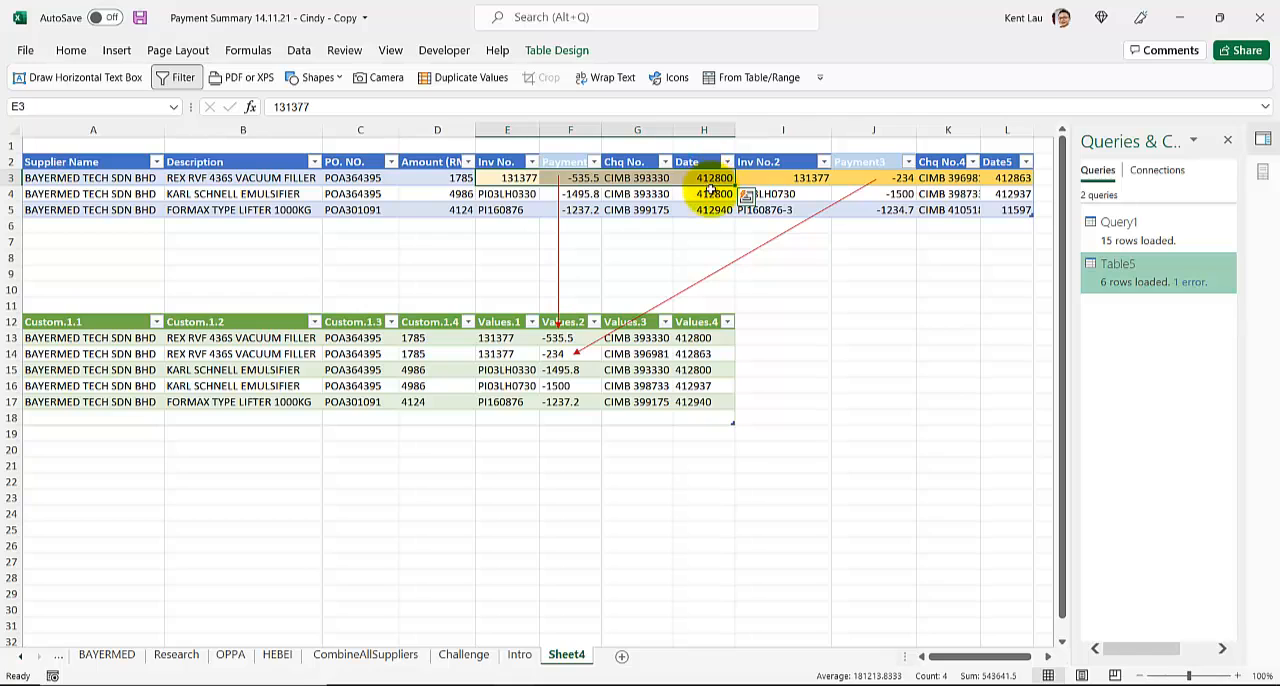
drag(492, 340, 703, 340)
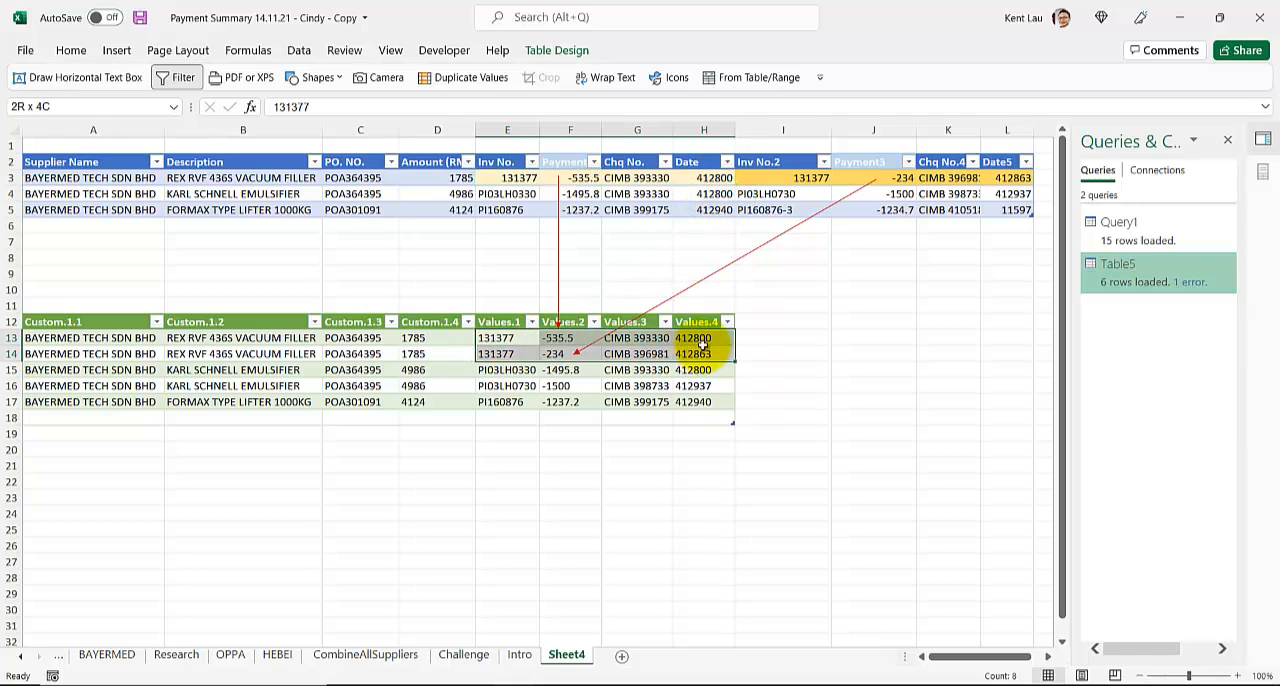
click(78, 50)
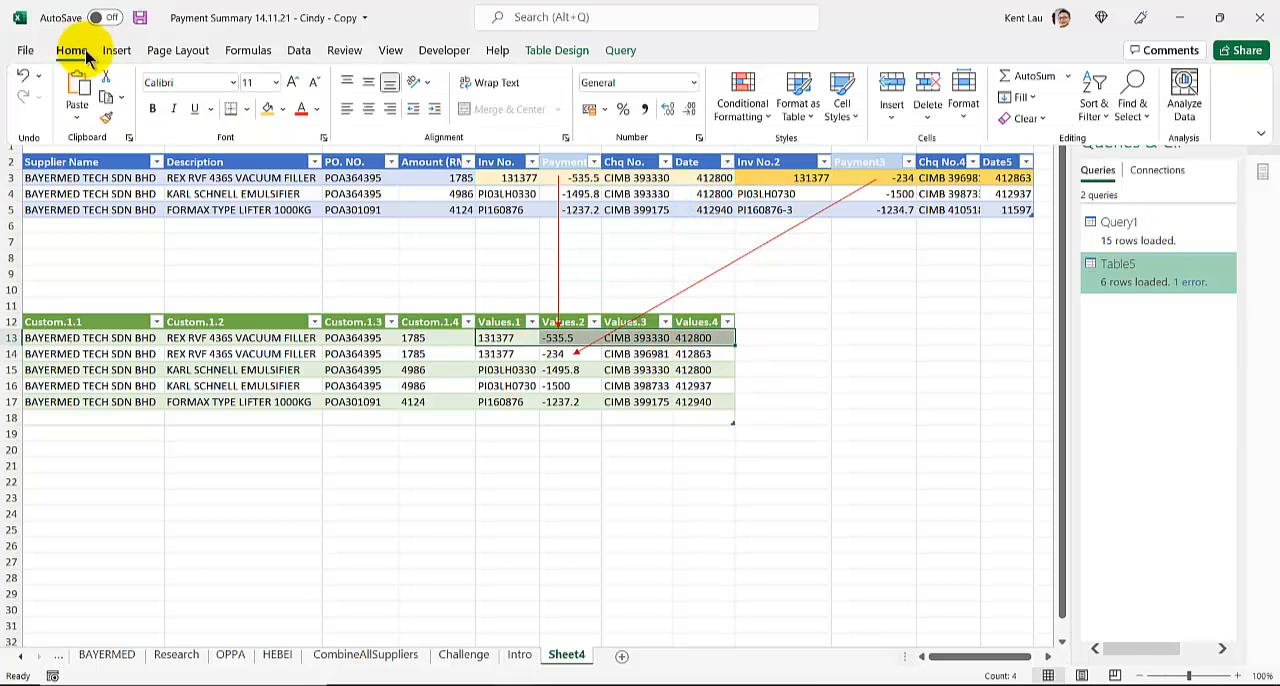
click(268, 108)
click(282, 109)
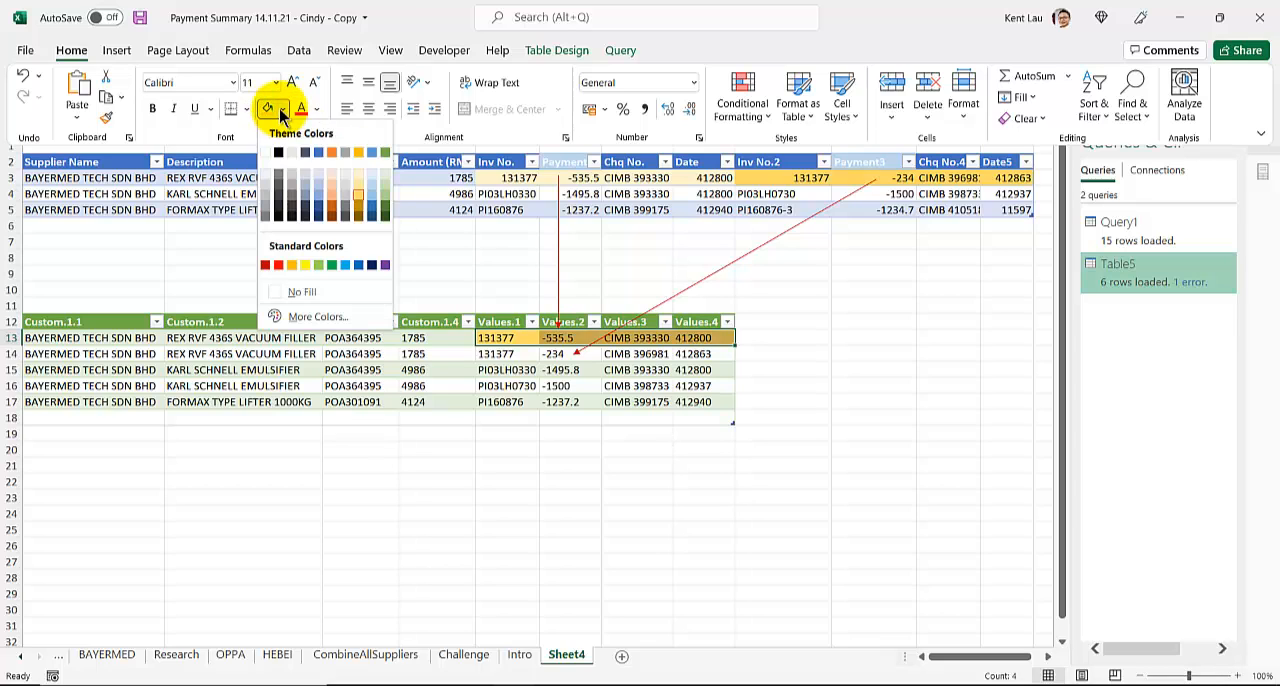
click(358, 173)
click(405, 229)
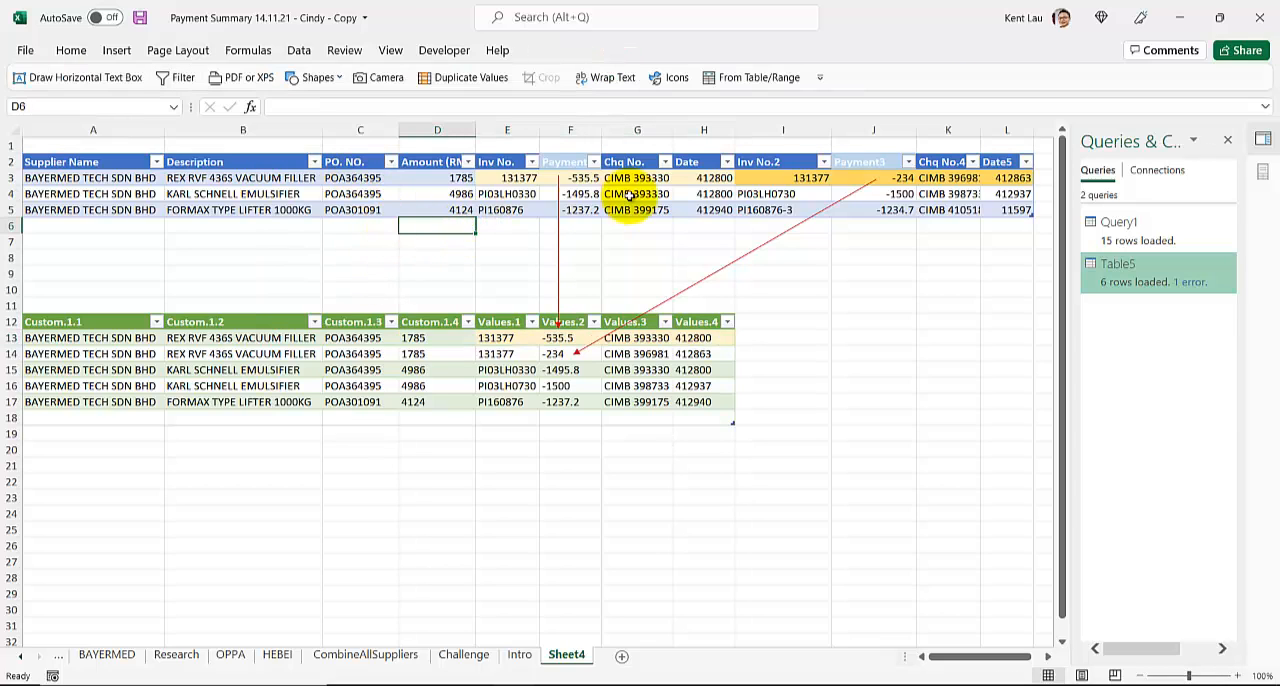
- Fill cells E14:H14 of the output table with a darker gold to match the second payment set in I3:L3
click(764, 177)
drag(764, 177, 1008, 172)
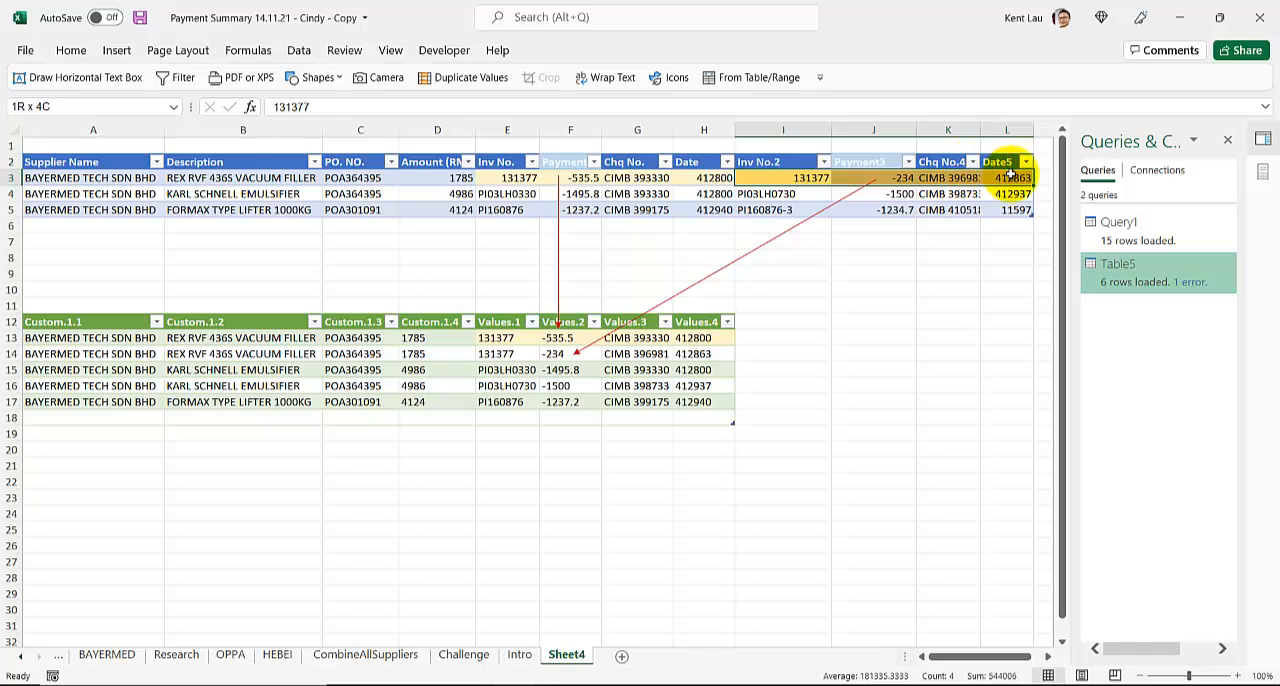
click(71, 50)
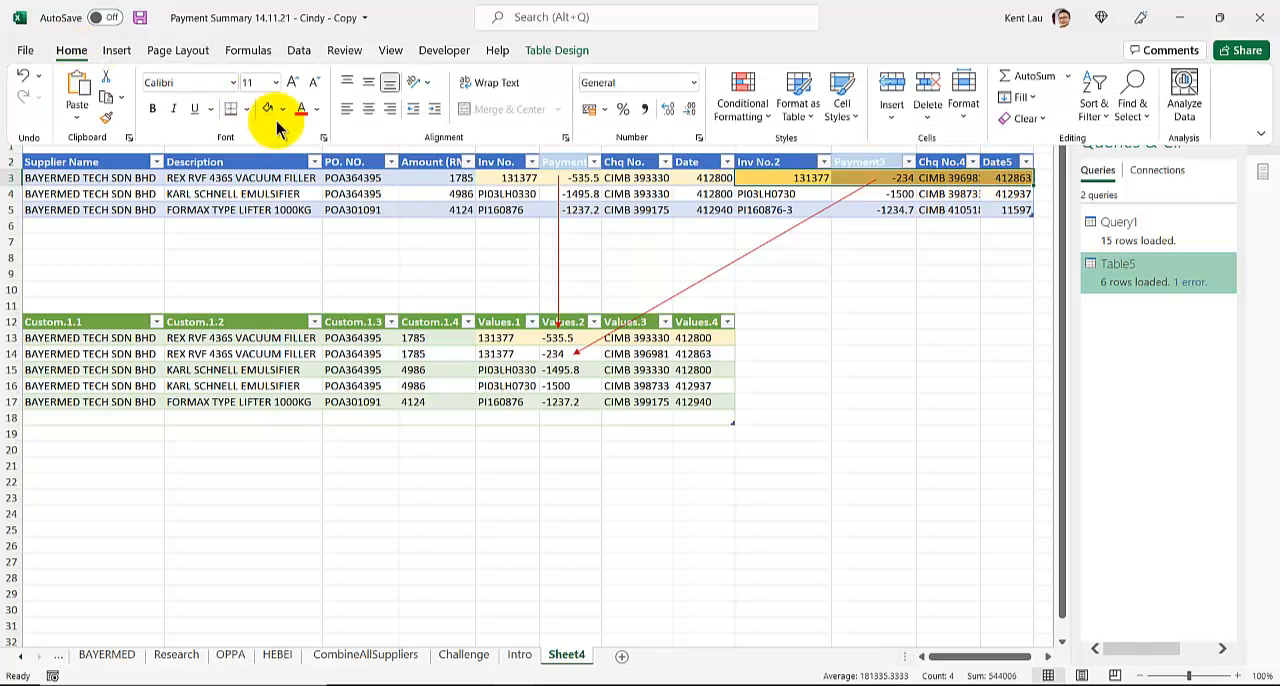
click(503, 354)
drag(503, 354, 696, 353)
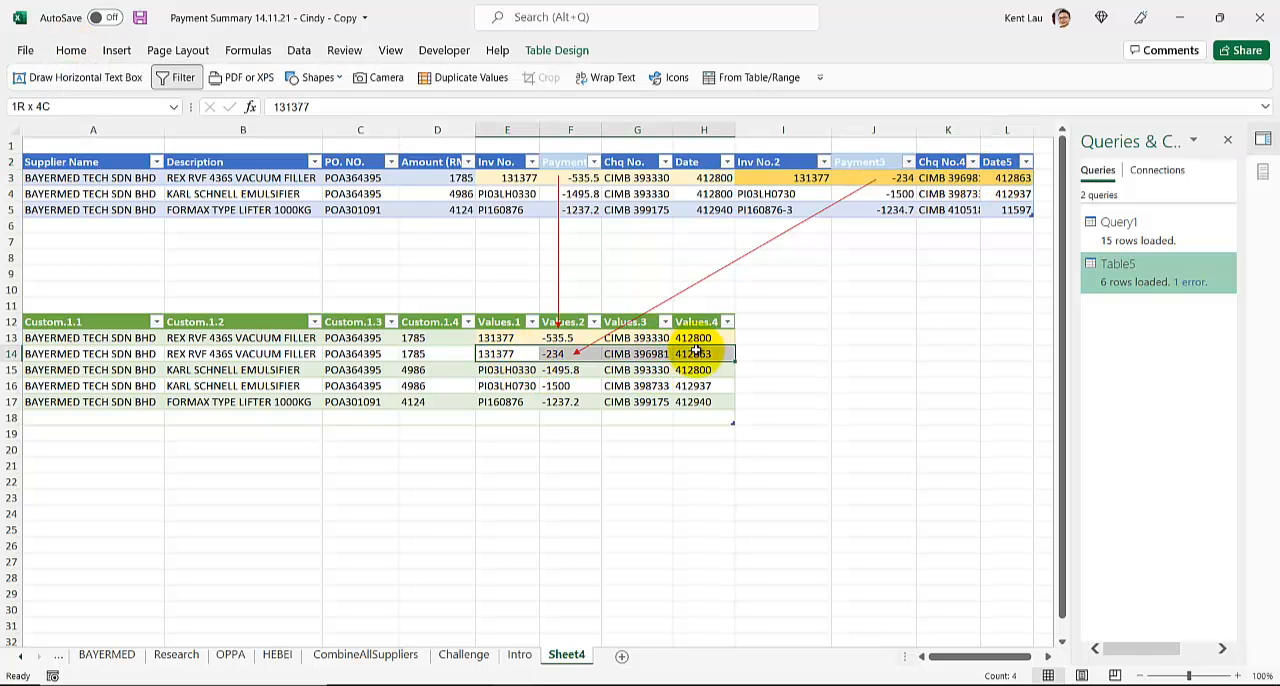
click(71, 50)
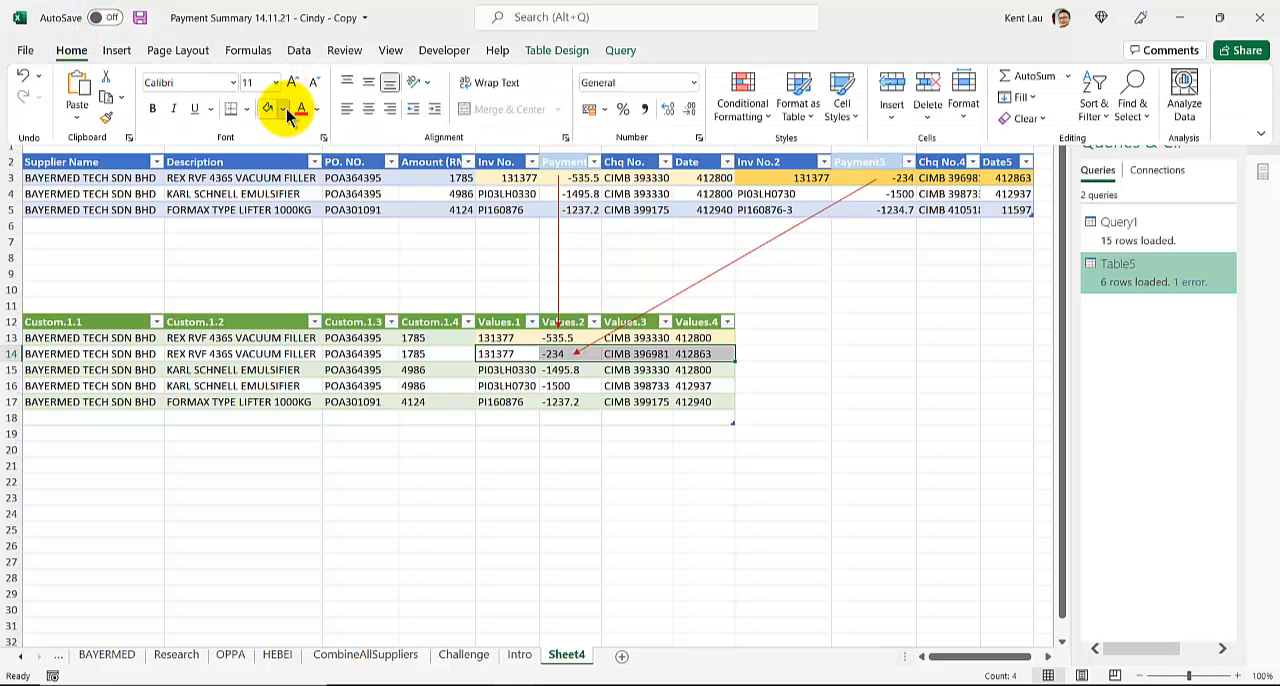
click(283, 108)
click(358, 190)
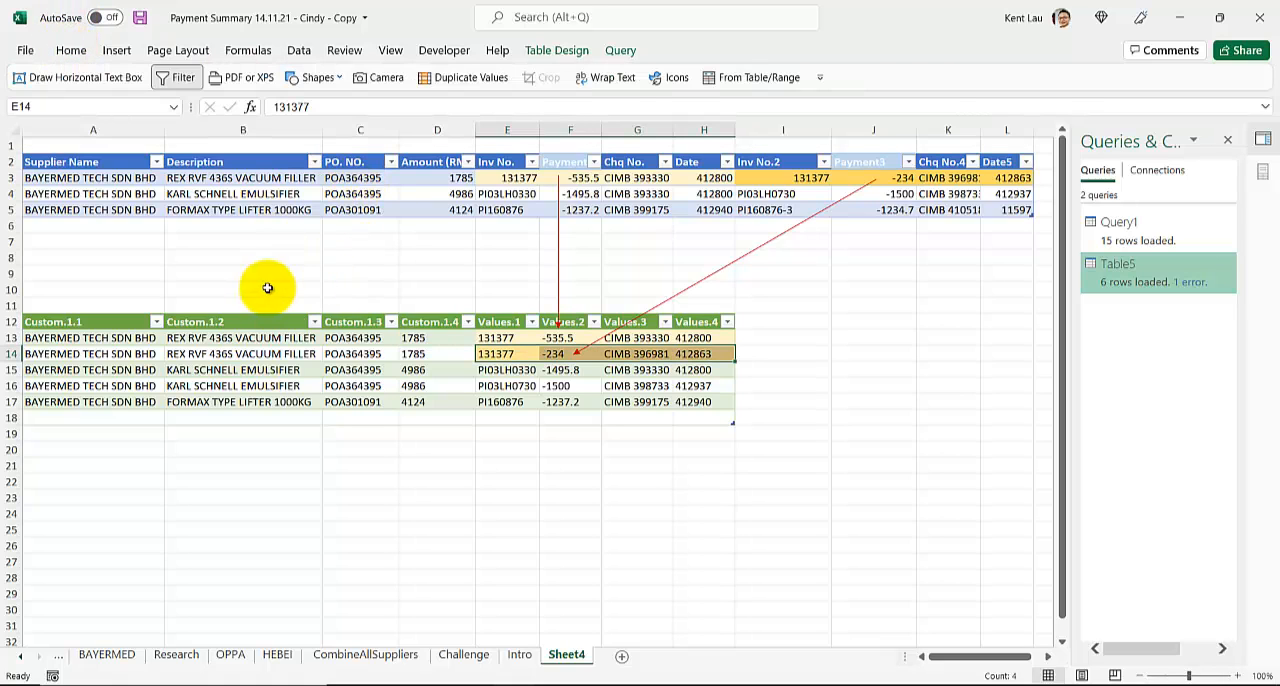
click(436, 317)
click(506, 369)
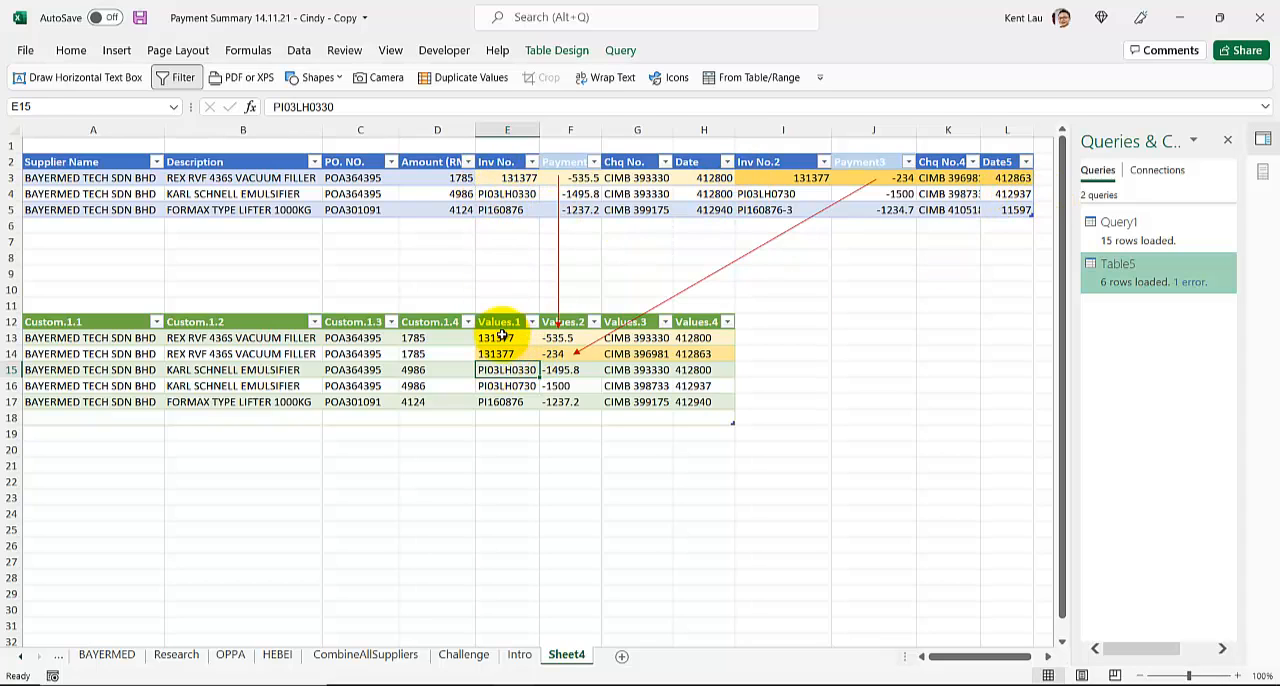
- In the source table's REX RVF 436S VACUUM FILLER row, set the first payment to 800 and Payment3 to 700
click(583, 177)
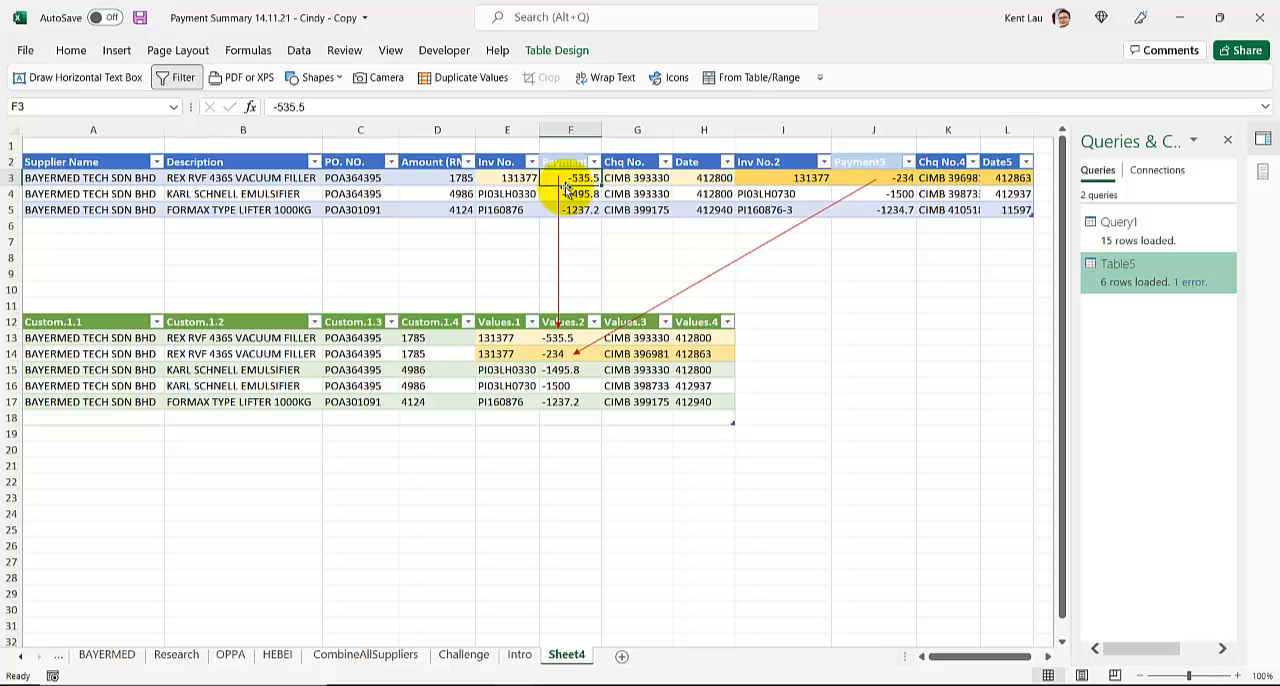
text(800)
key(Return)
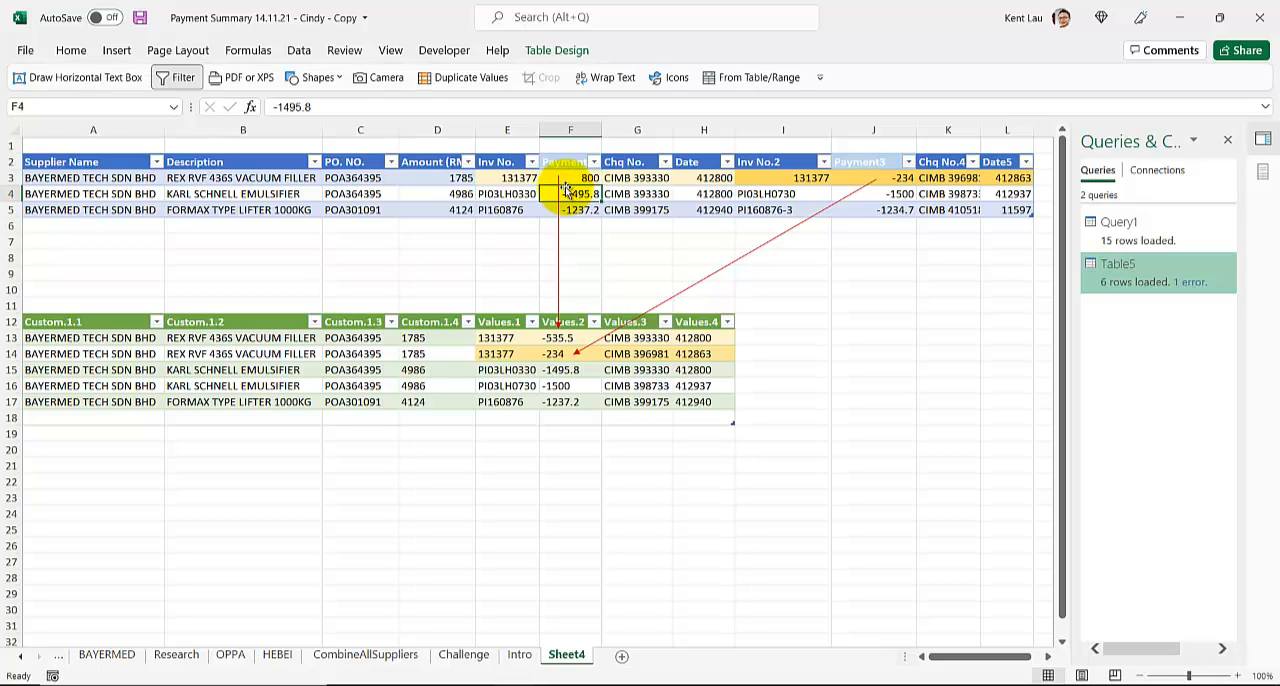
click(858, 178)
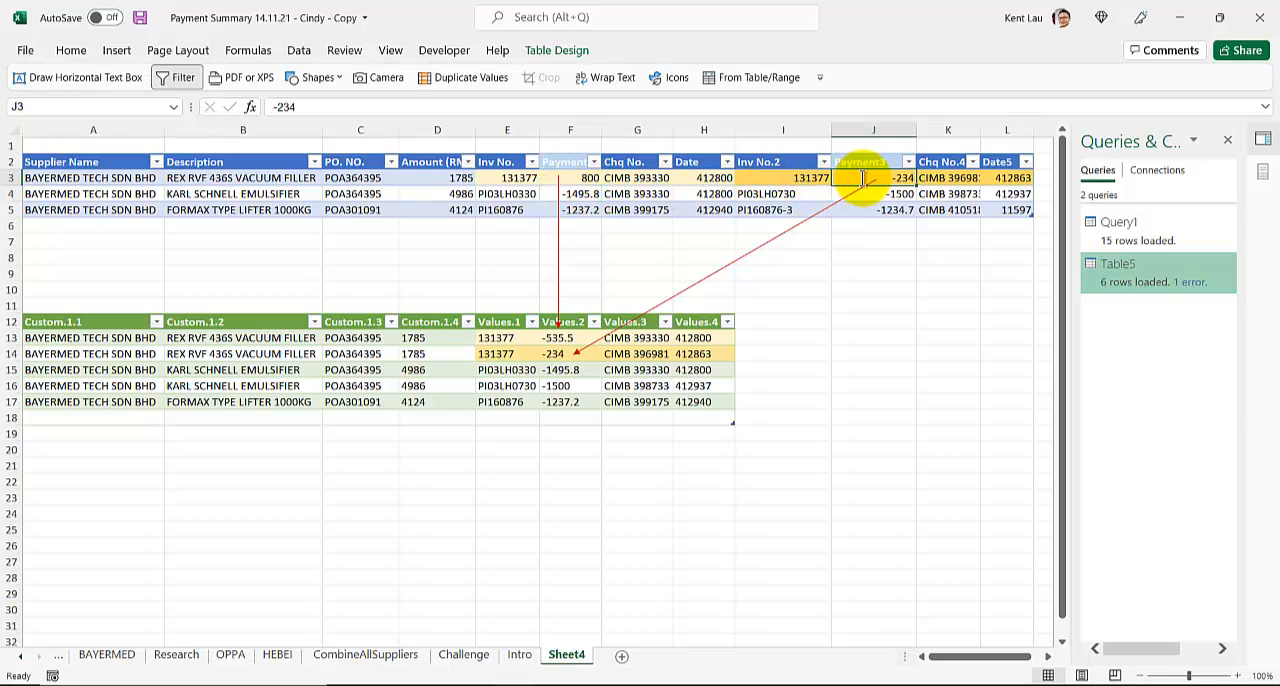
double_click(862, 178)
key(BackSpace)
key(BackSpace)
key(BackSpace)
key(BackSpace)
text(700)
key(Return)
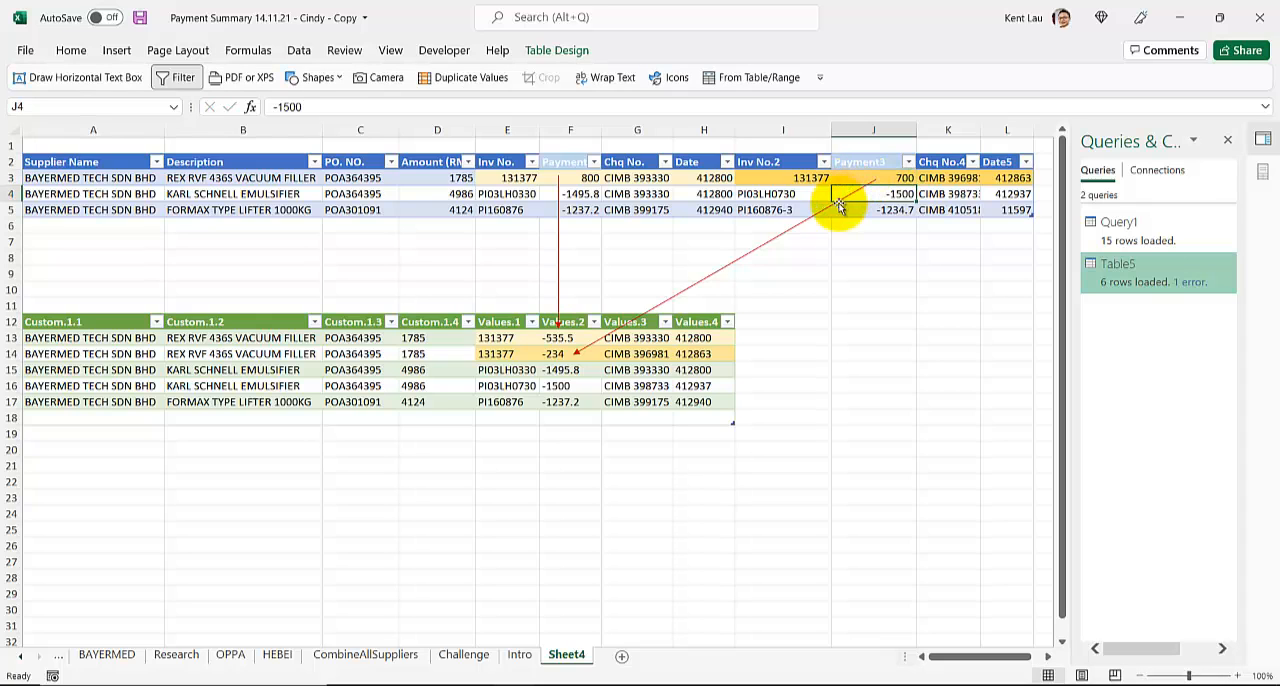
- Refresh the green output table and check the Values.2 entry in its first row
right_click(452, 357)
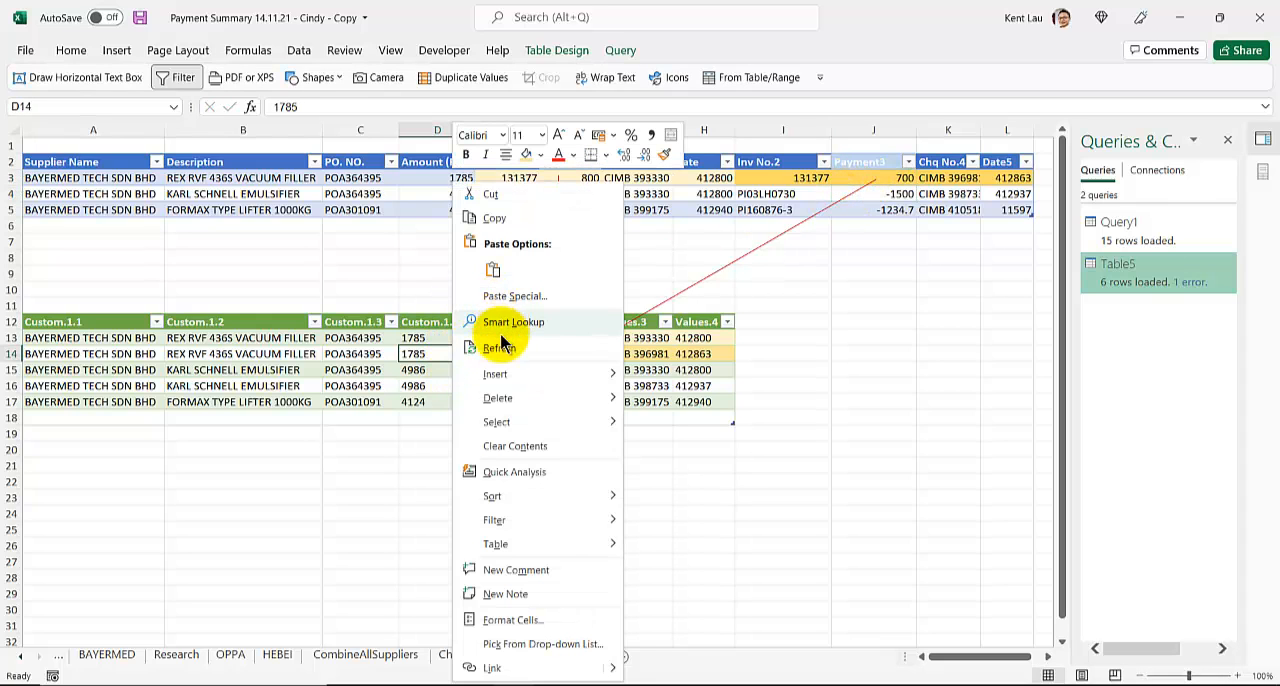
click(495, 344)
click(557, 340)
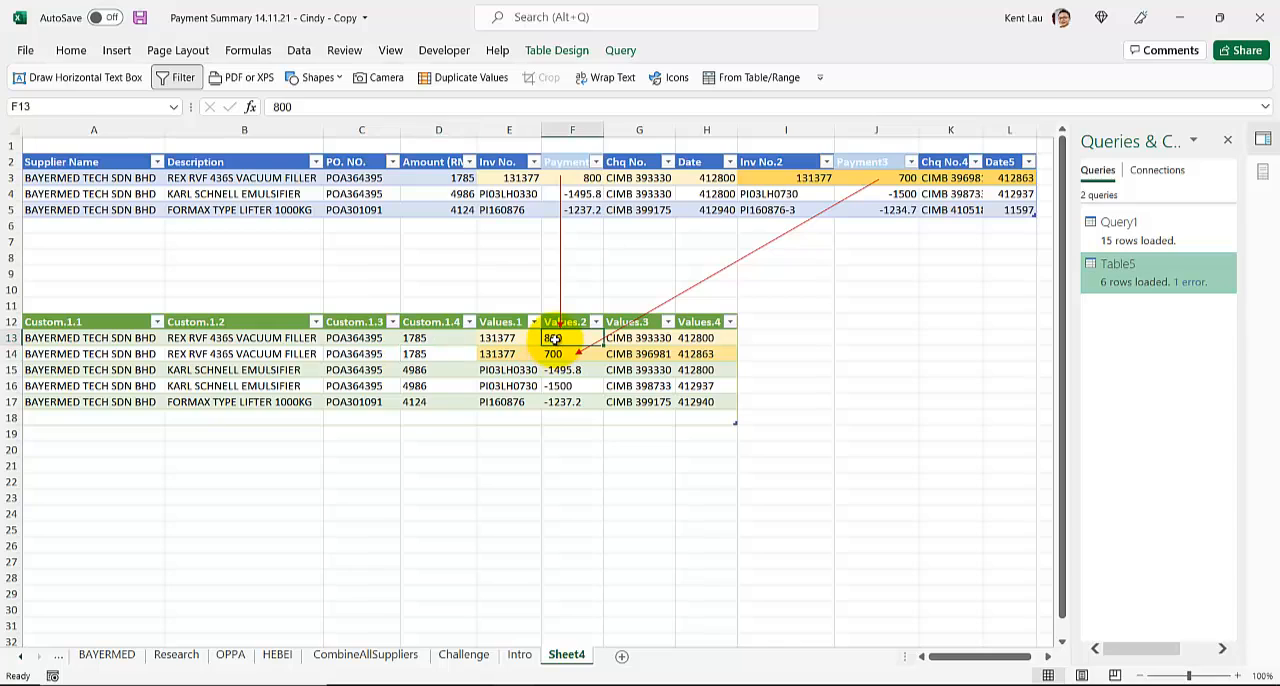
- Open the Table5 query in the Power Query Editor to view its applied steps
click(352, 369)
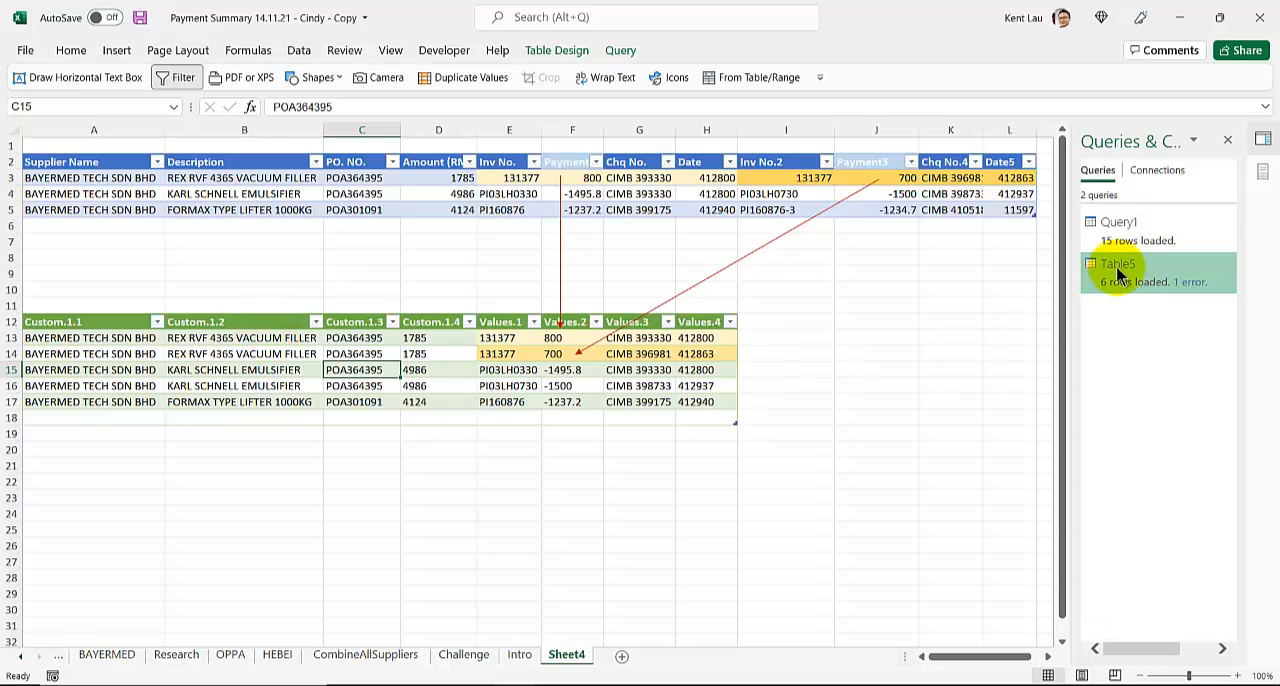
mouse_move(1137, 278)
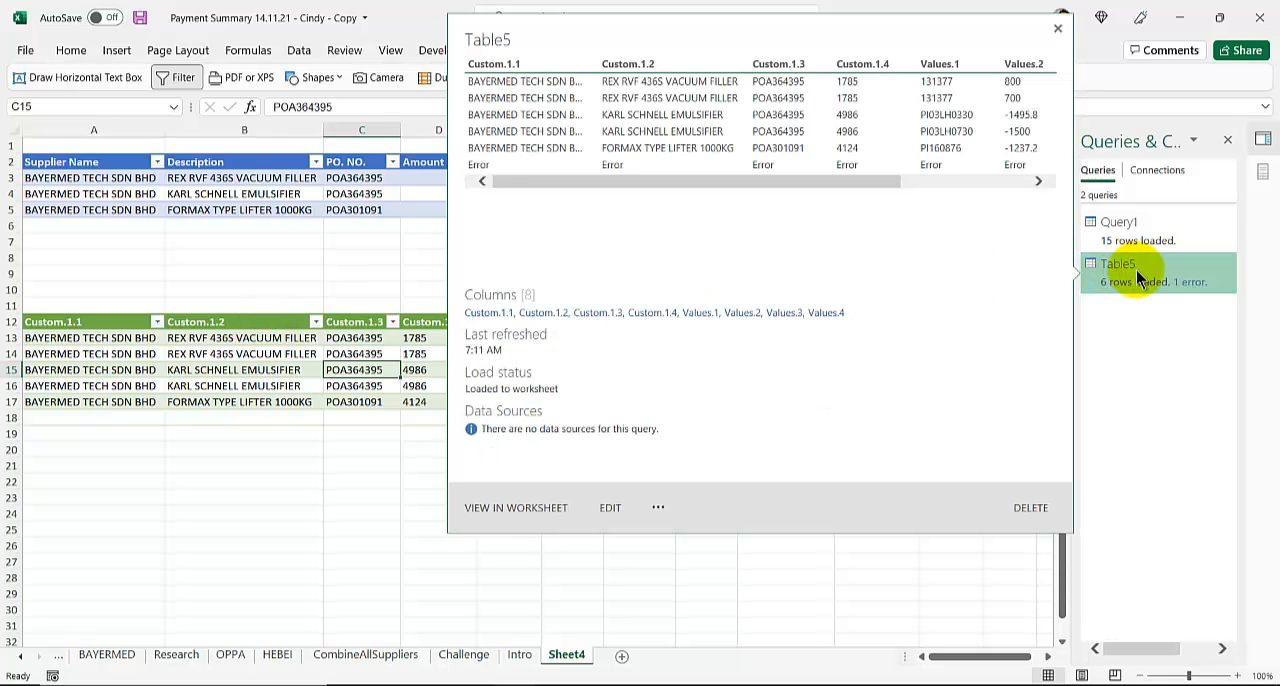
double_click(1137, 278)
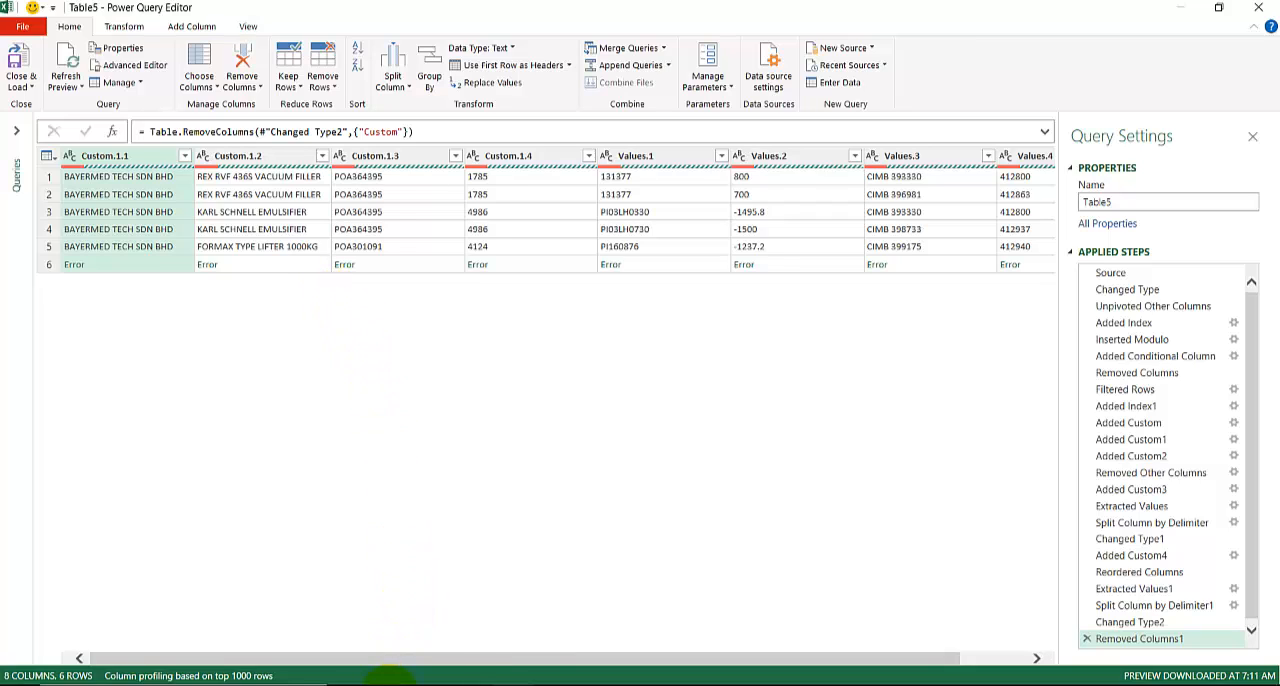
- Switch to VLC media player and skim the Maybank bank statement transformation video between about 2:12 and 3:40
mouse_move(390, 684)
click(389, 600)
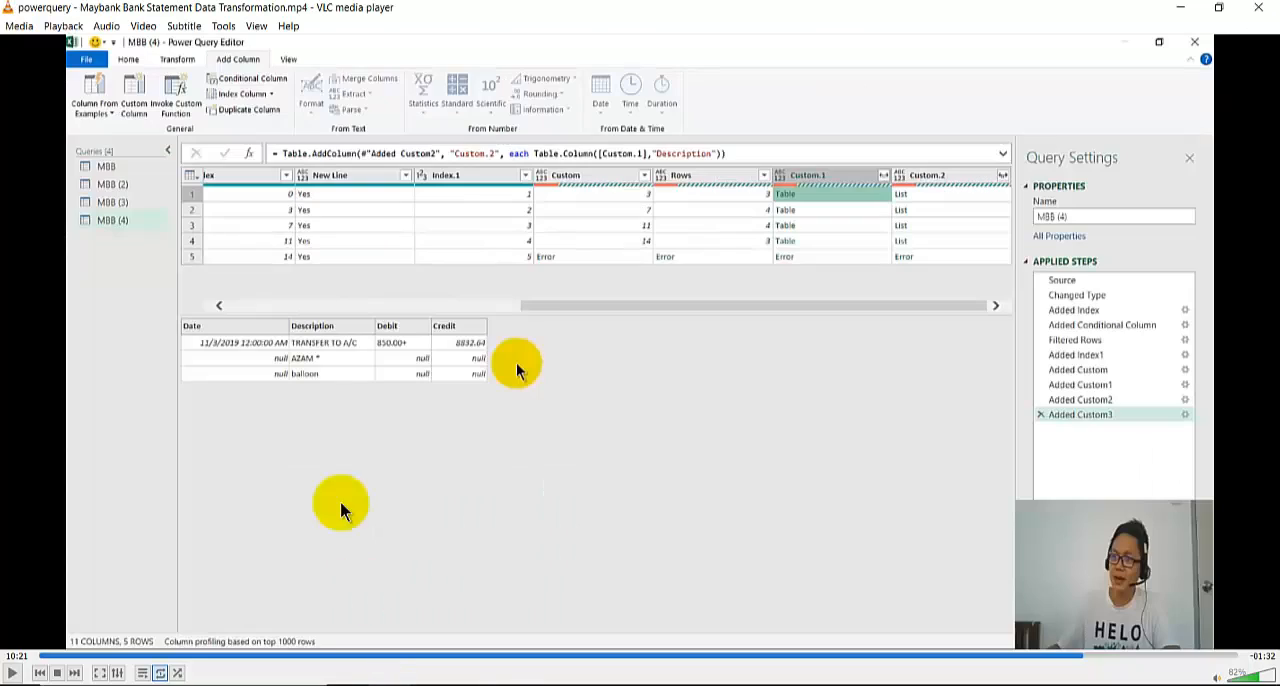
click(260, 657)
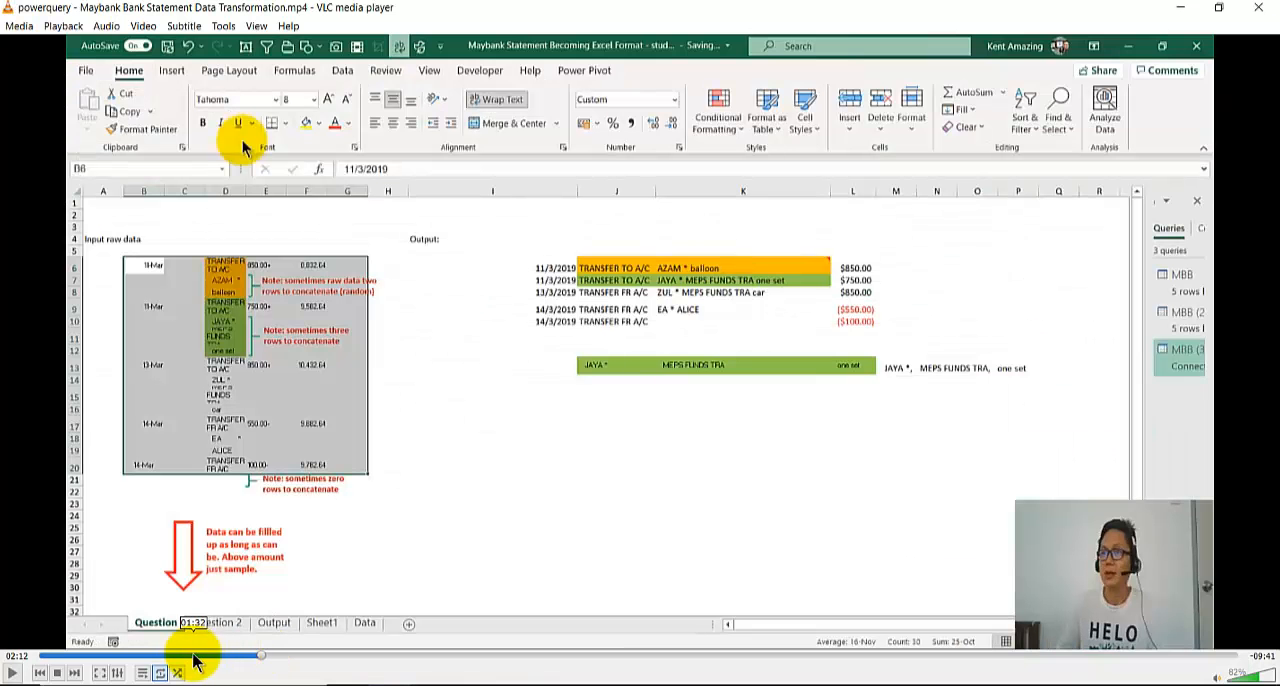
click(290, 657)
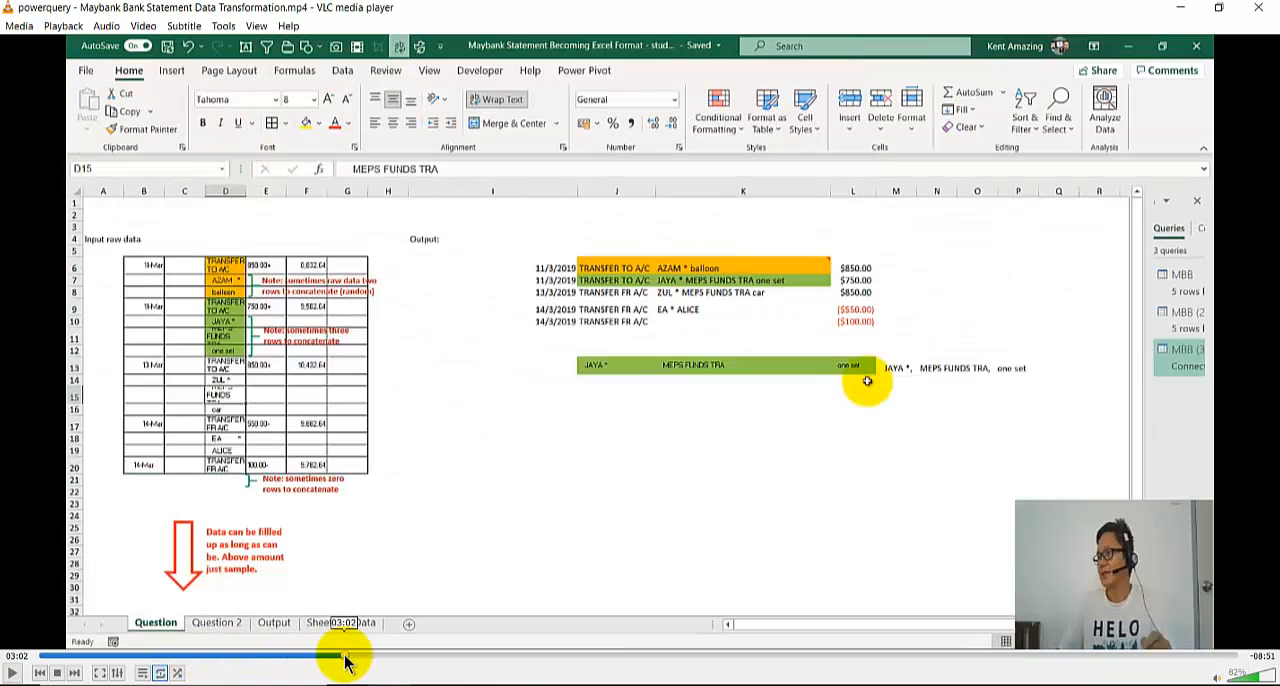
click(389, 657)
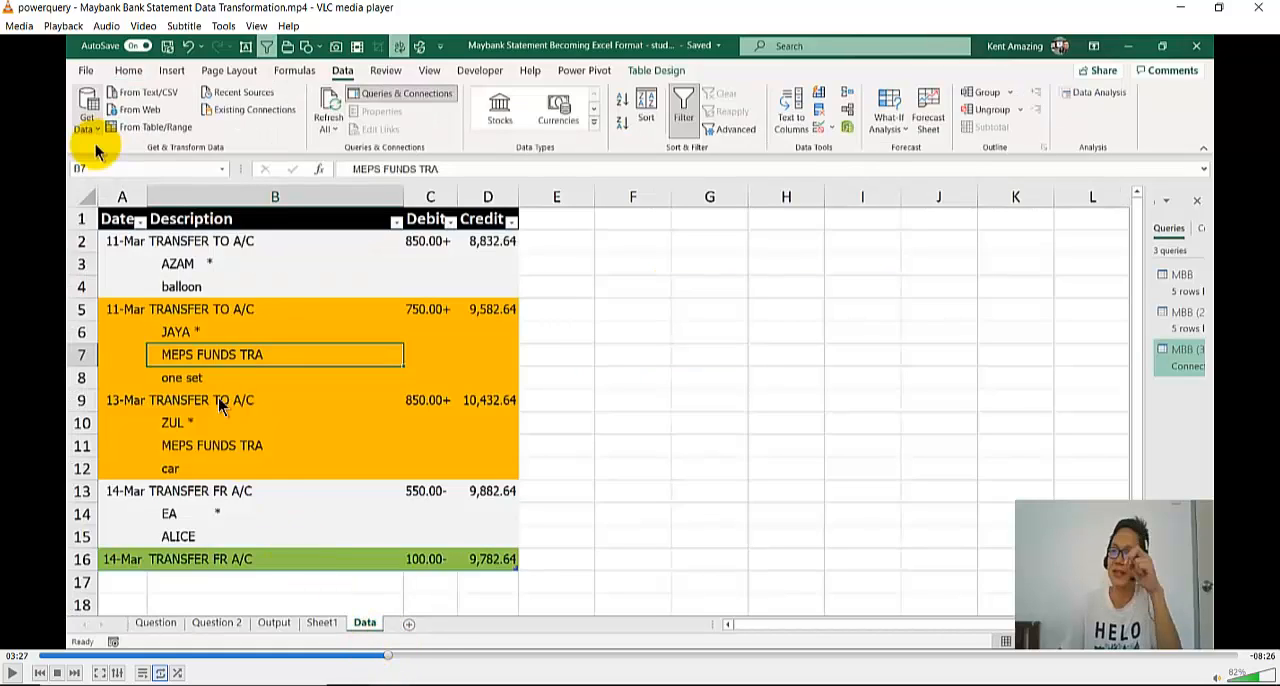
click(426, 657)
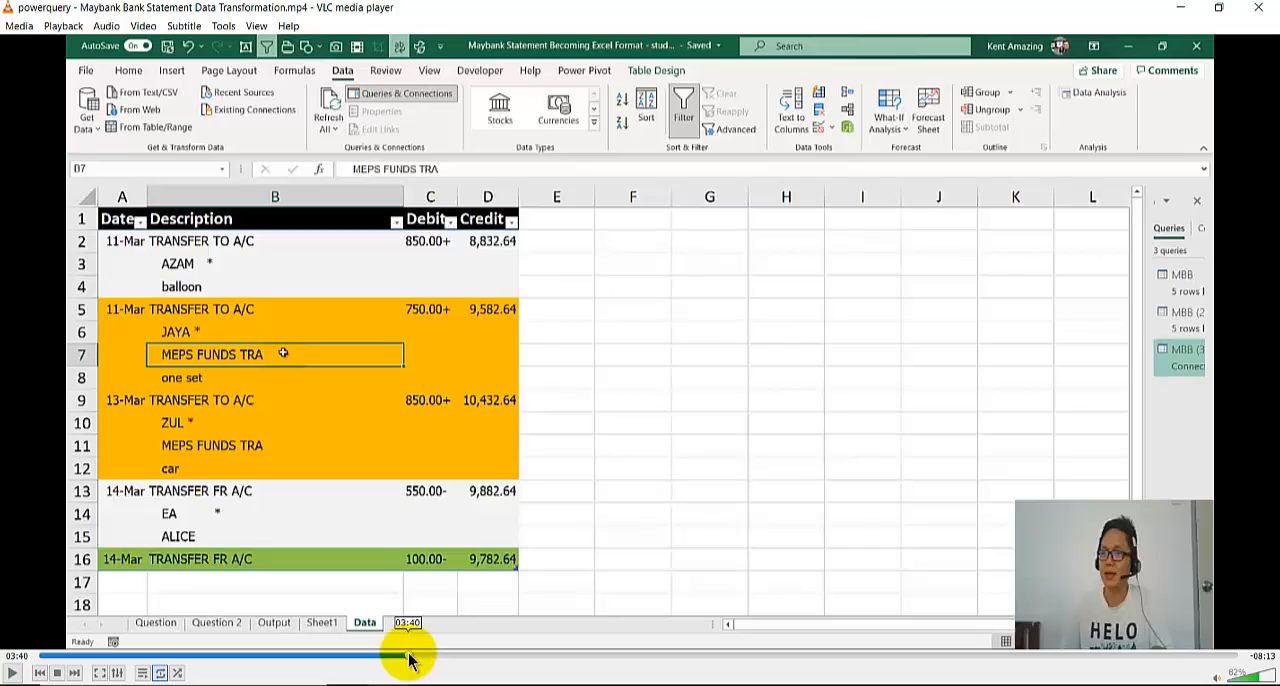
click(408, 657)
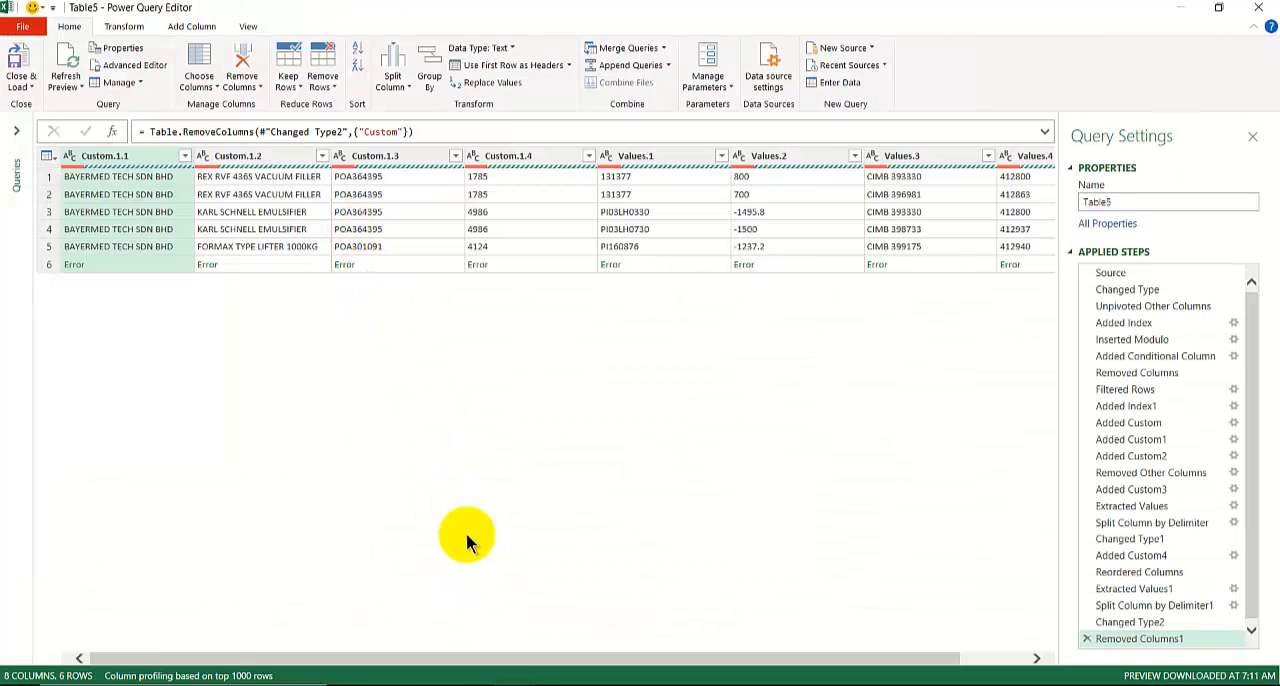
- Close and load the Table5 query back to Sheet4, and select cell B15 in the output table
click(31, 91)
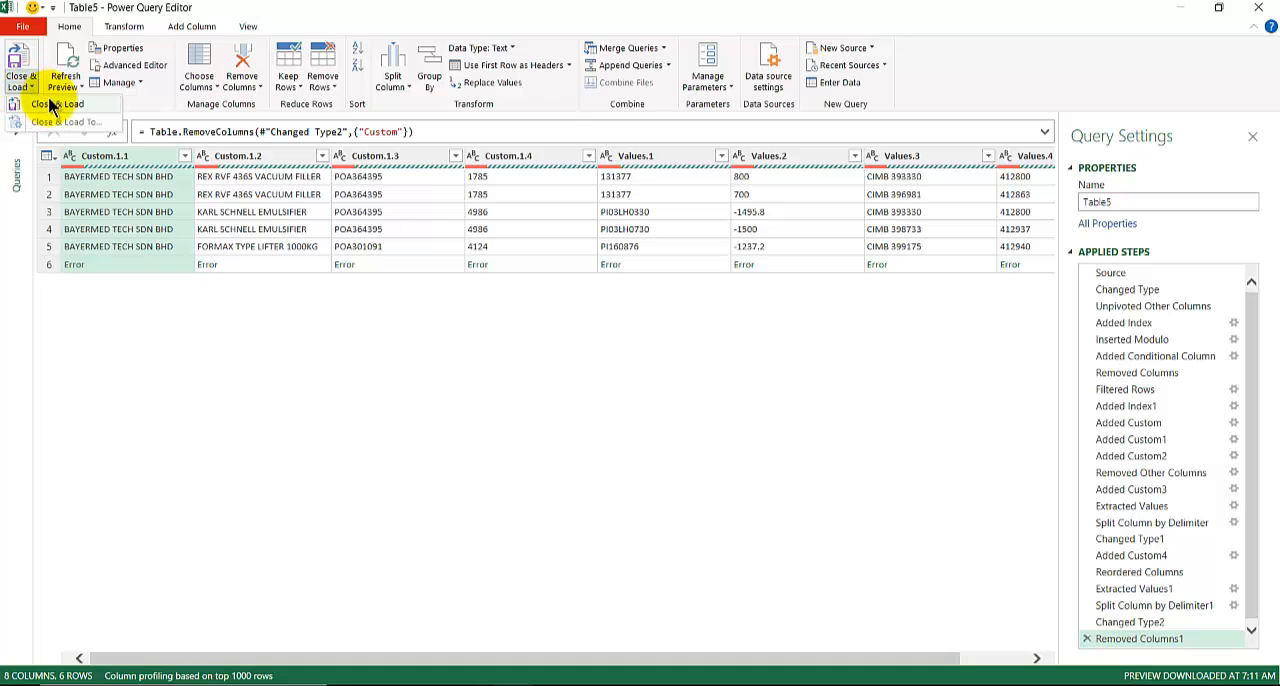
click(52, 105)
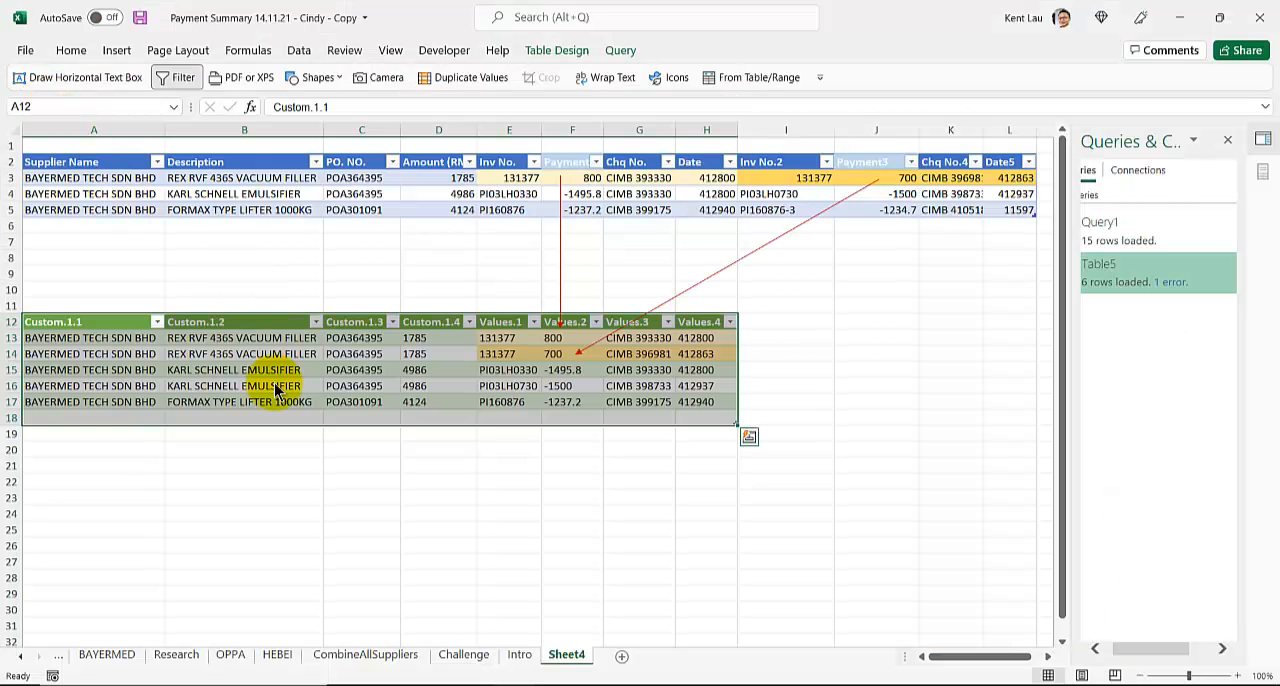
click(299, 384)
click(313, 370)
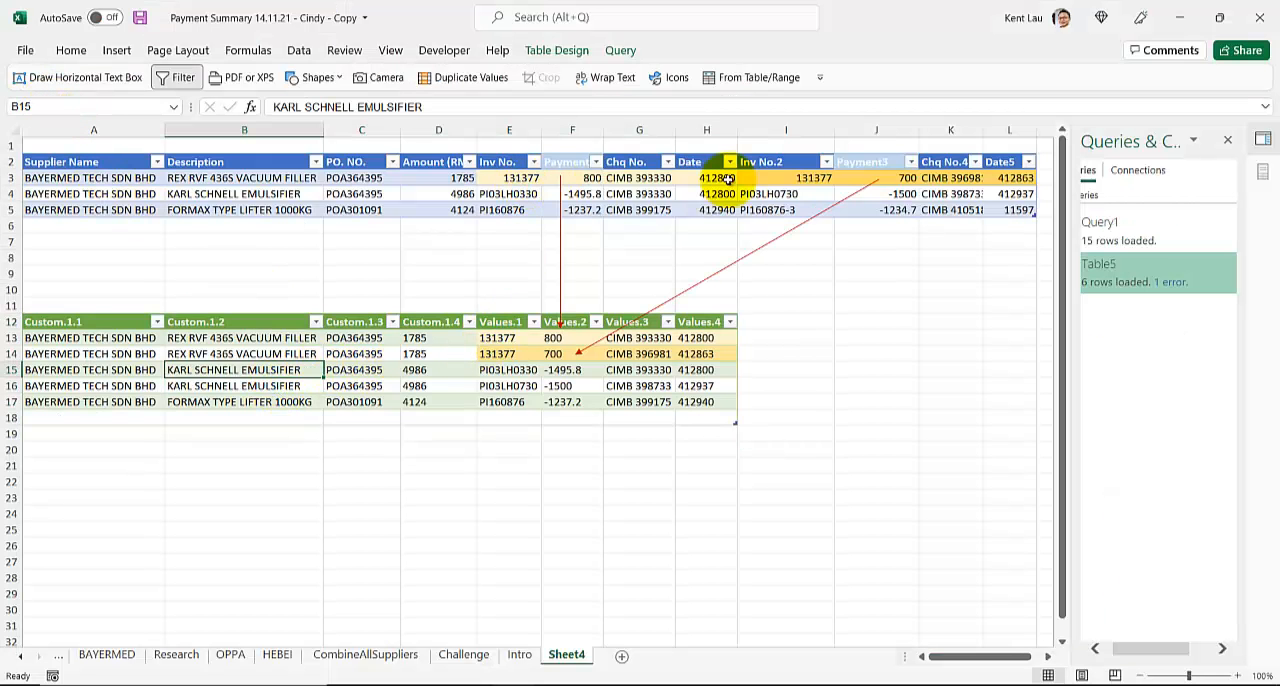